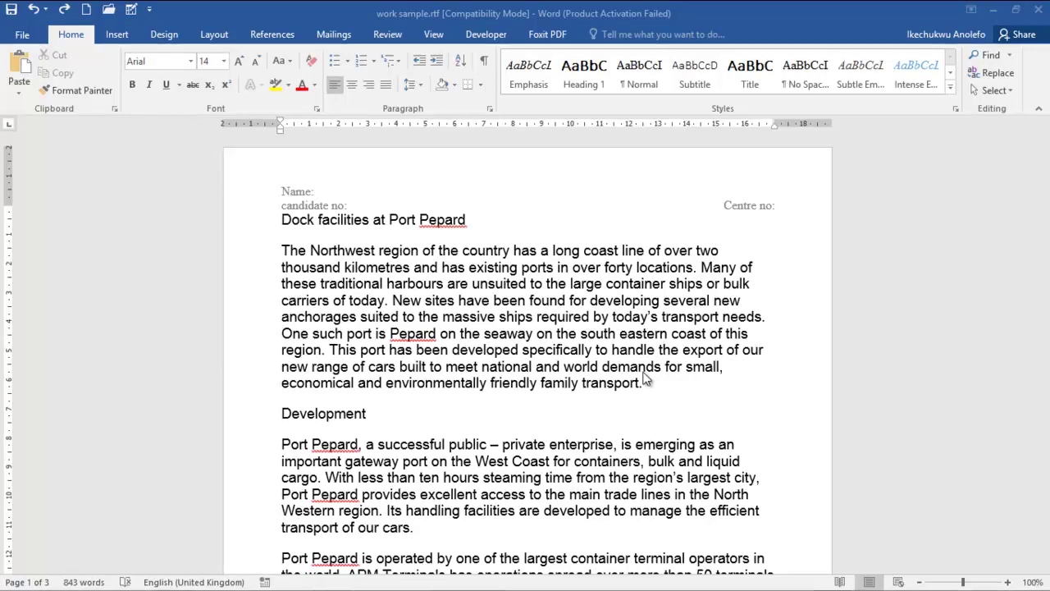
Select the whole document and apply centre, right, then justify alignment.
{"action": "left_click", "coordinate": [439, 300]}
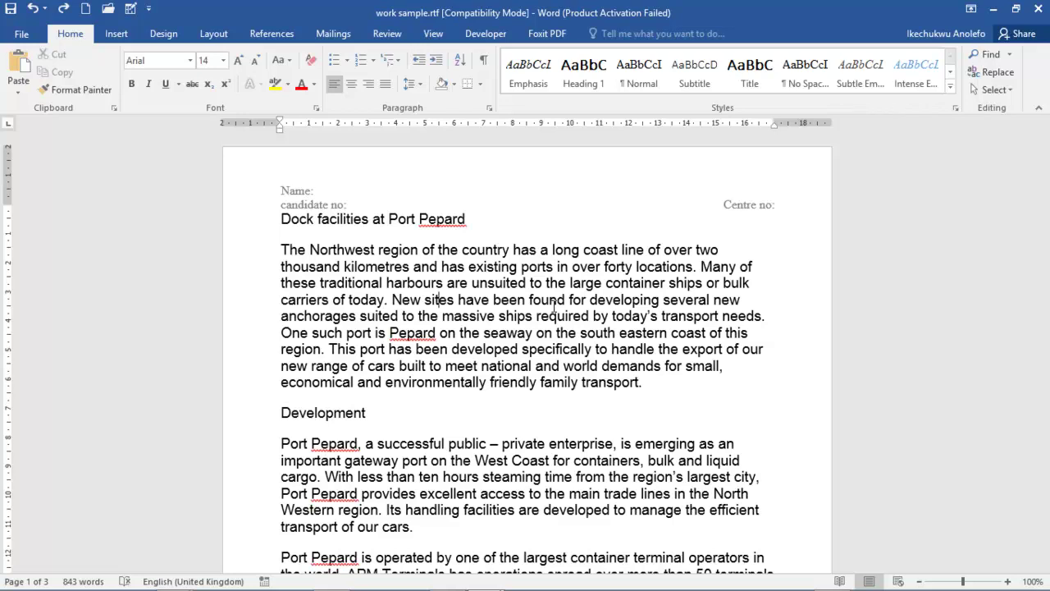
{"action": "key", "text": "ctrl+a"}
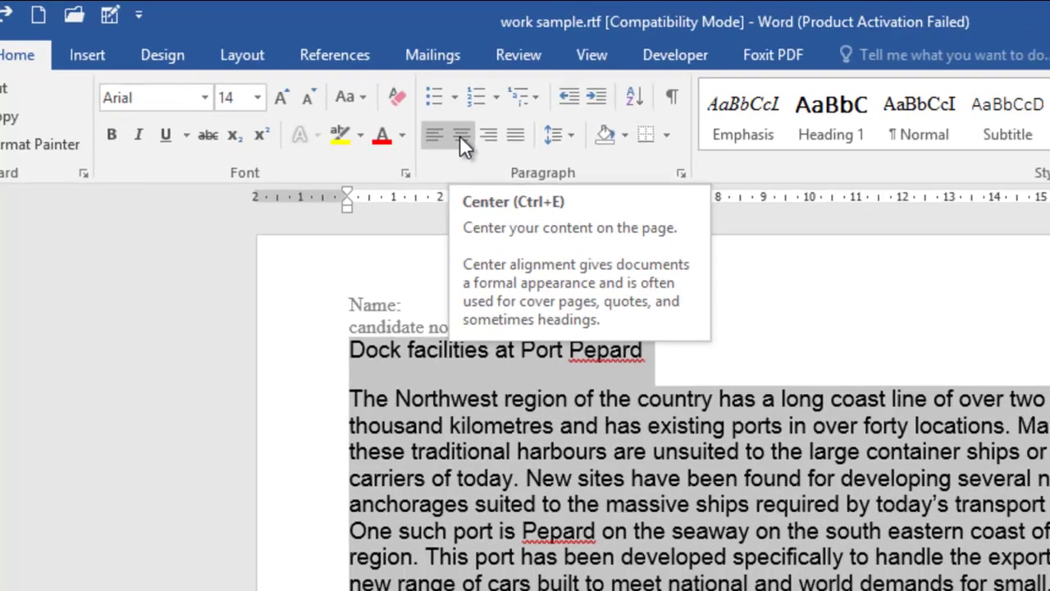
{"action": "left_click", "coordinate": [461, 135]}
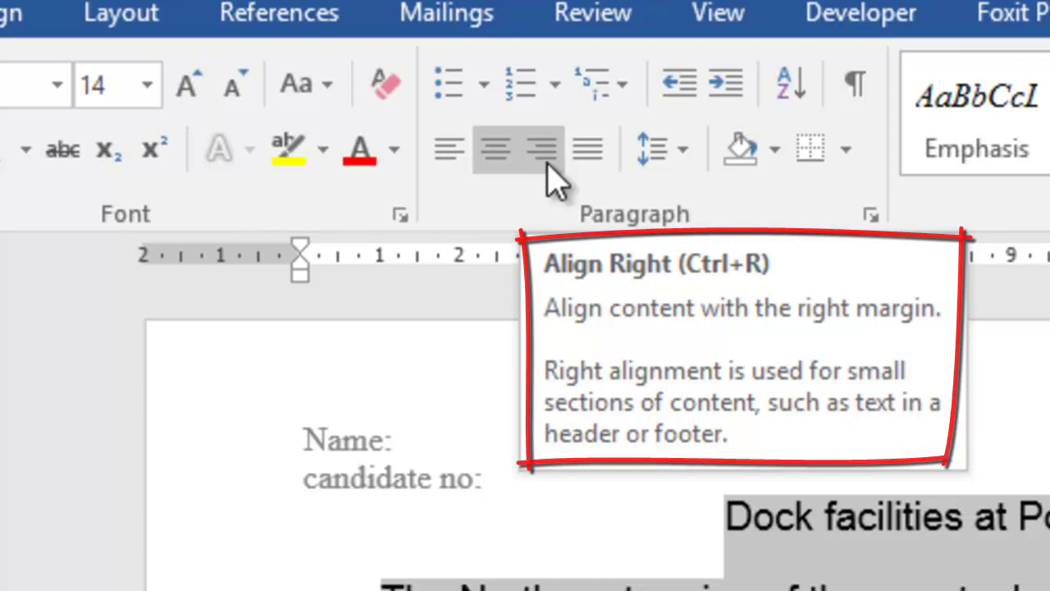
{"action": "left_click", "coordinate": [548, 164]}
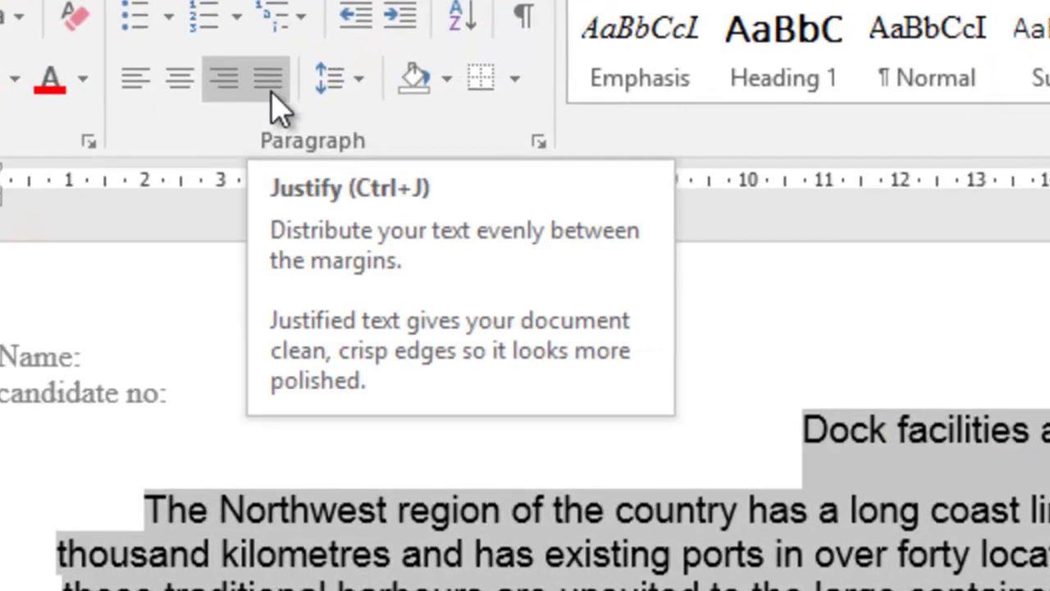
{"action": "left_click", "coordinate": [337, 87]}
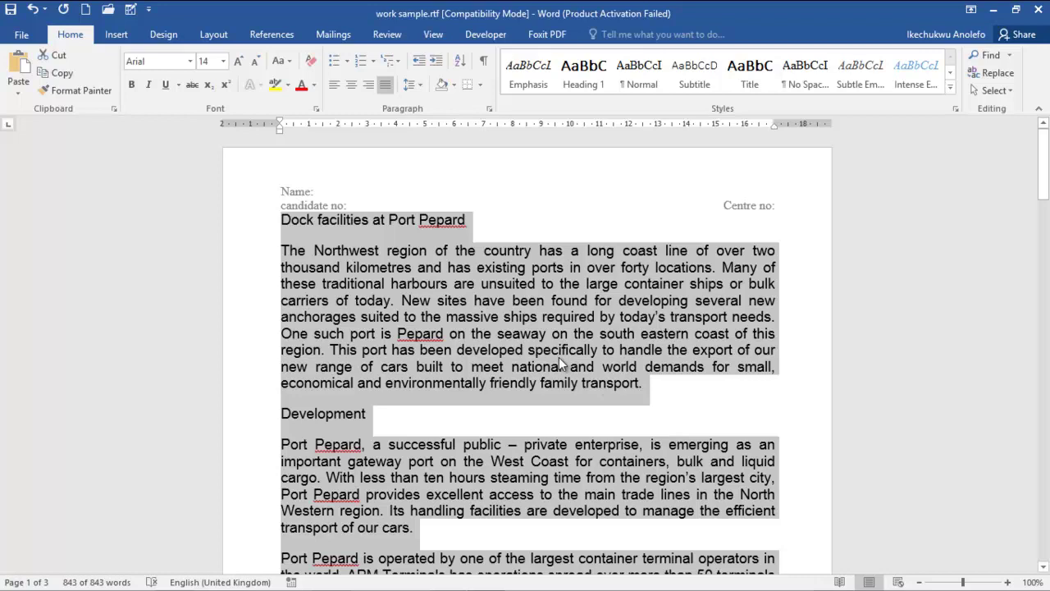
Left-align all the text, then select the title line 'Dock facilities at Port Pepard'.
{"action": "left_click", "coordinate": [333, 86]}
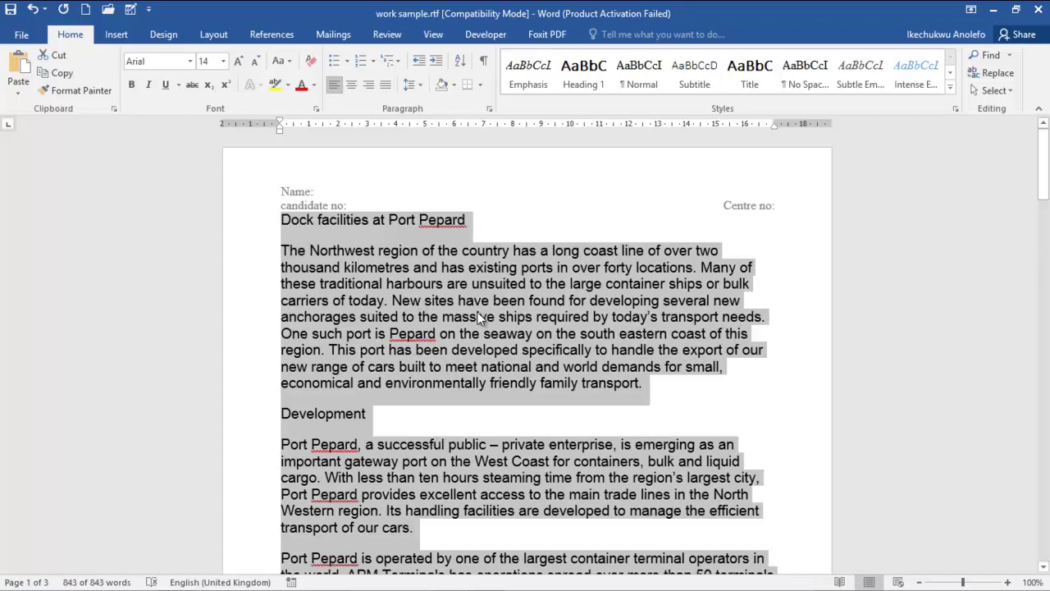
{"action": "left_click", "coordinate": [389, 221]}
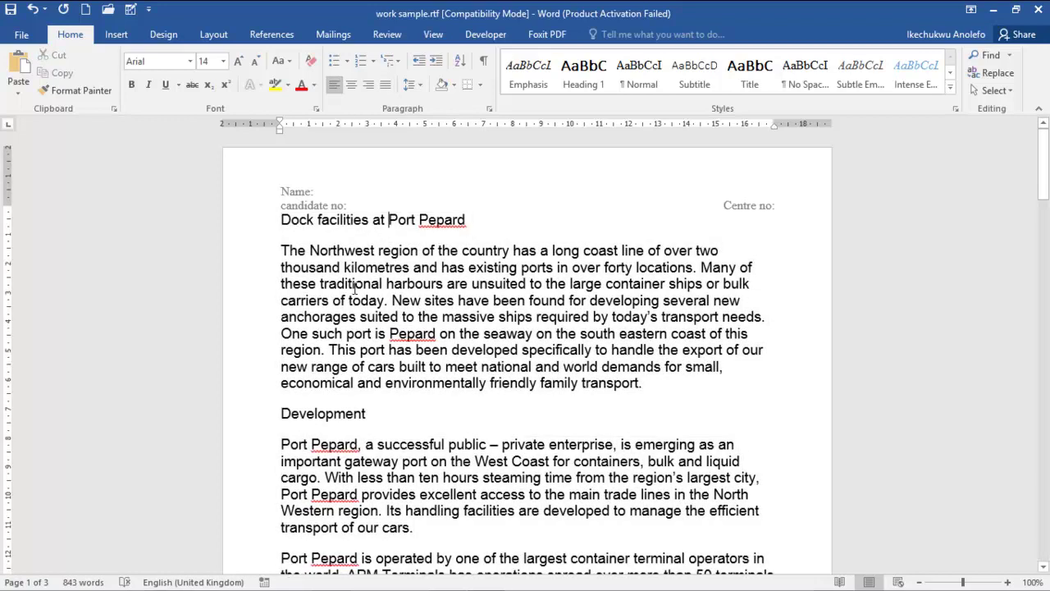
{"action": "left_click", "coordinate": [280, 221]}
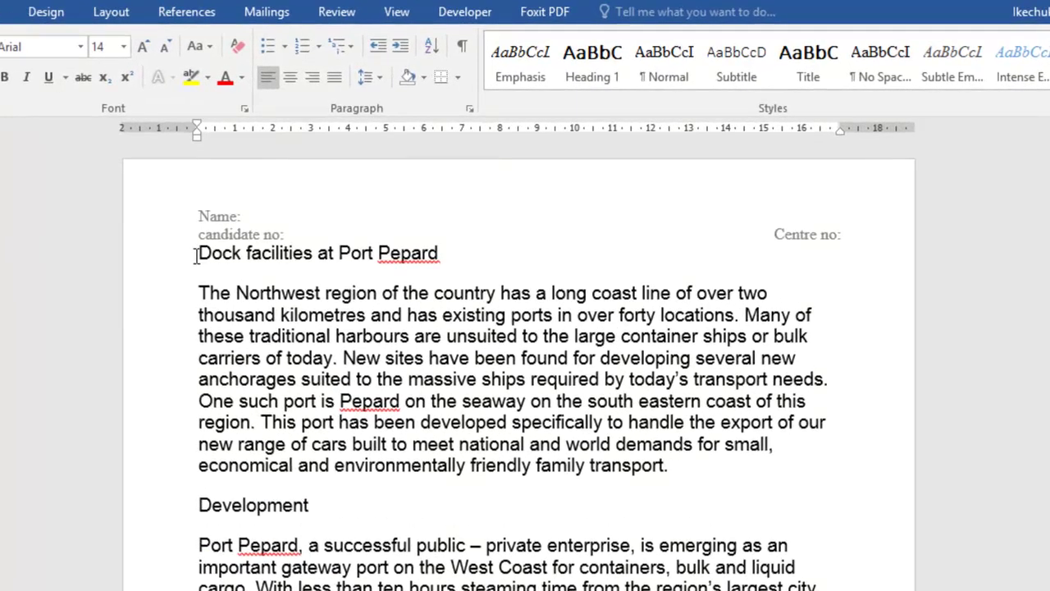
{"action": "left_click_drag", "start_coordinate": [196, 256], "coordinate": [453, 257]}
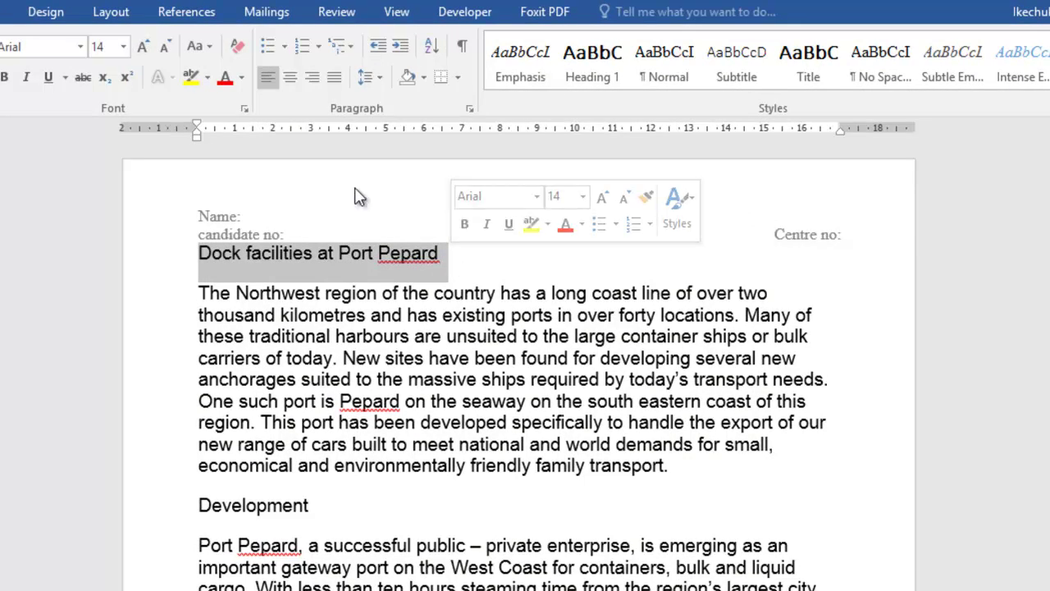
Centre the selected title and set its font size to 24 pt.
{"action": "left_click", "coordinate": [290, 77]}
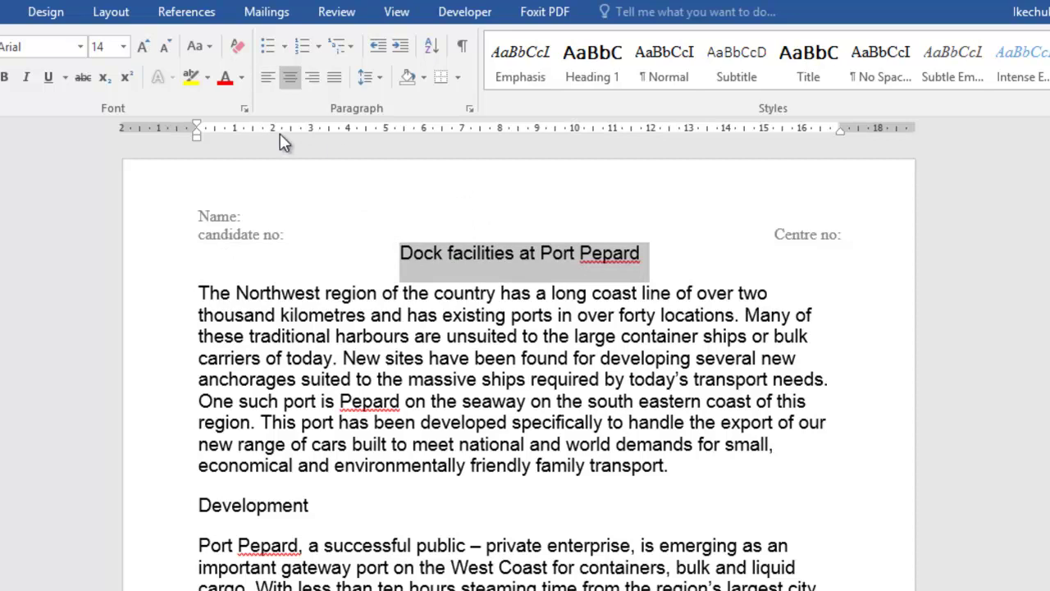
{"action": "left_click", "coordinate": [123, 47]}
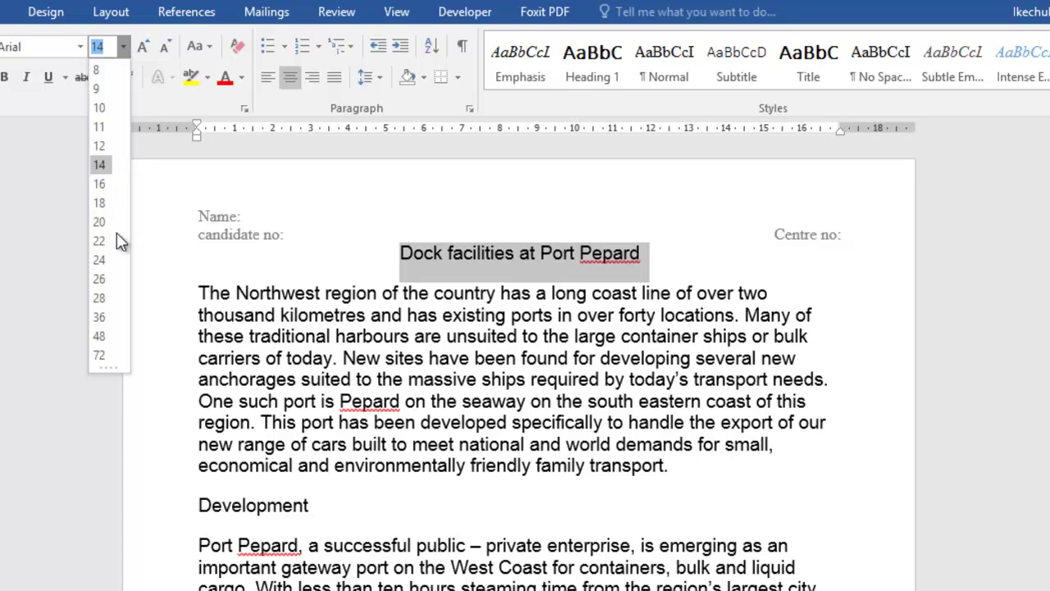
{"action": "left_click", "coordinate": [99, 260]}
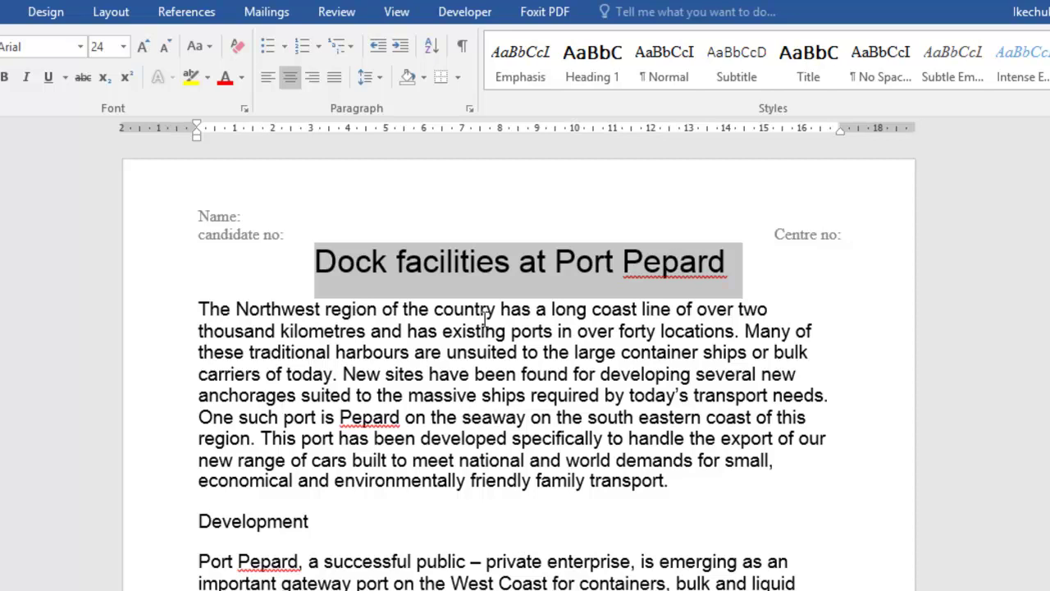
{"action": "left_click", "coordinate": [745, 266]}
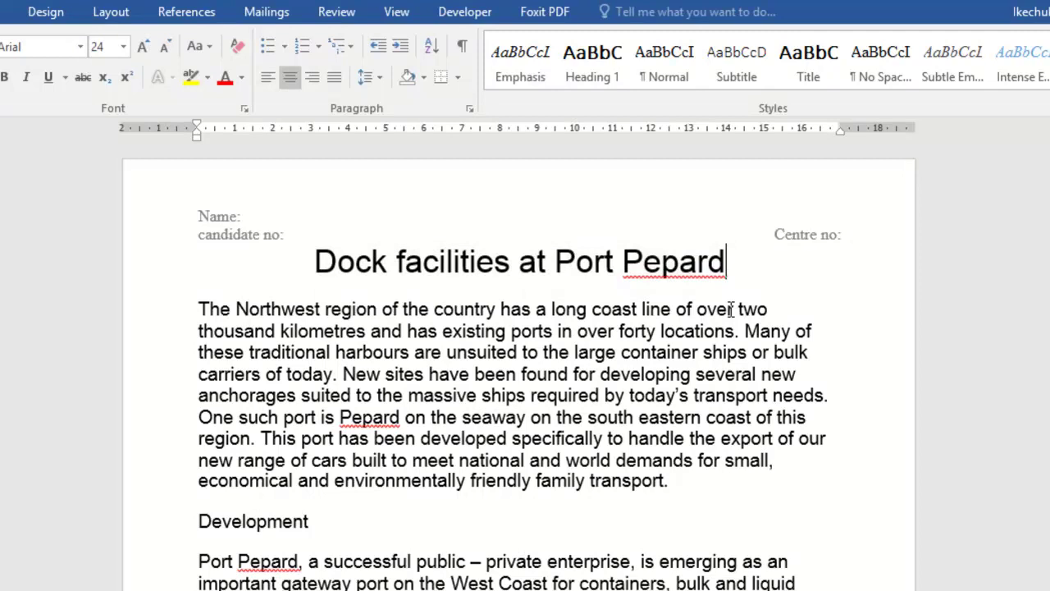
Add a new line below the title reading 'Report by:' and the author's full name.
{"action": "key", "text": "Return"}
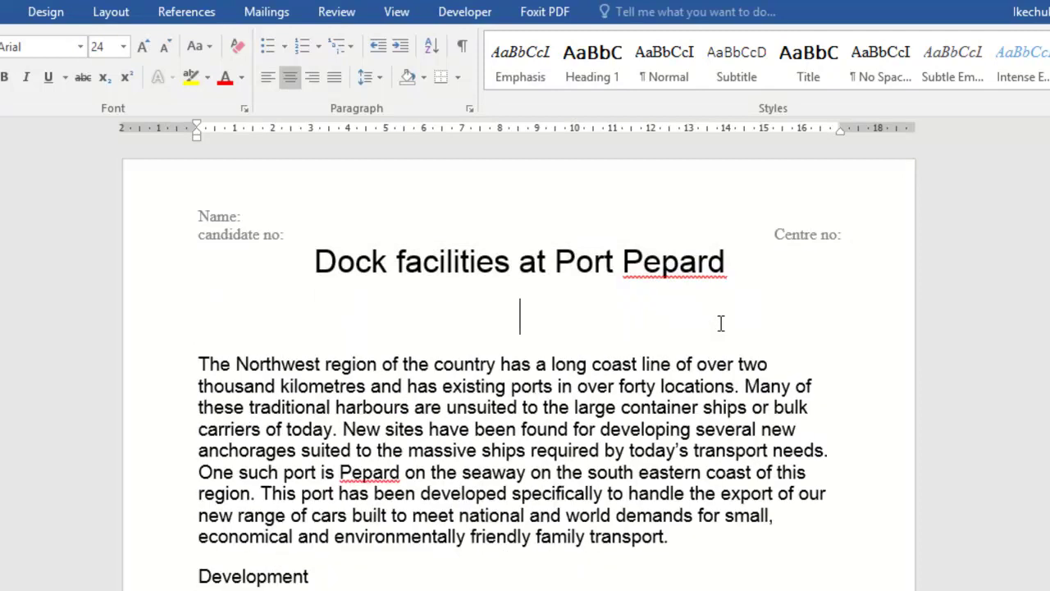
{"action": "type", "text": "Rpor"}
{"action": "key", "text": "BackSpace"}
{"action": "key", "text": "BackSpace"}
{"action": "key", "text": "BackSpace"}
{"action": "type", "text": "eport"}
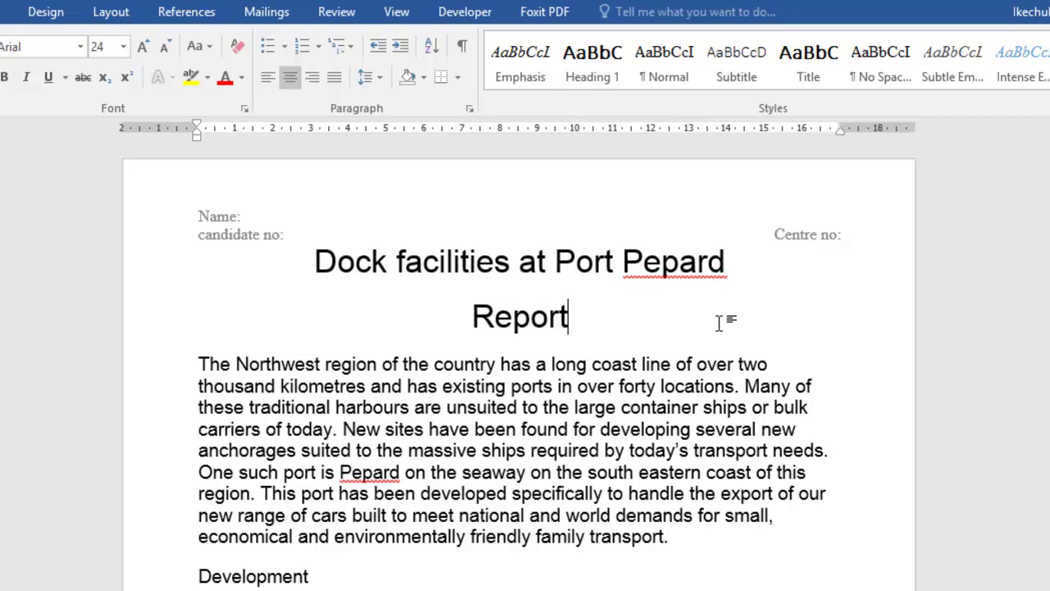
{"action": "type", "text": " by;"}
{"action": "key", "text": "BackSpace"}
{"action": "type", "text": ": "}
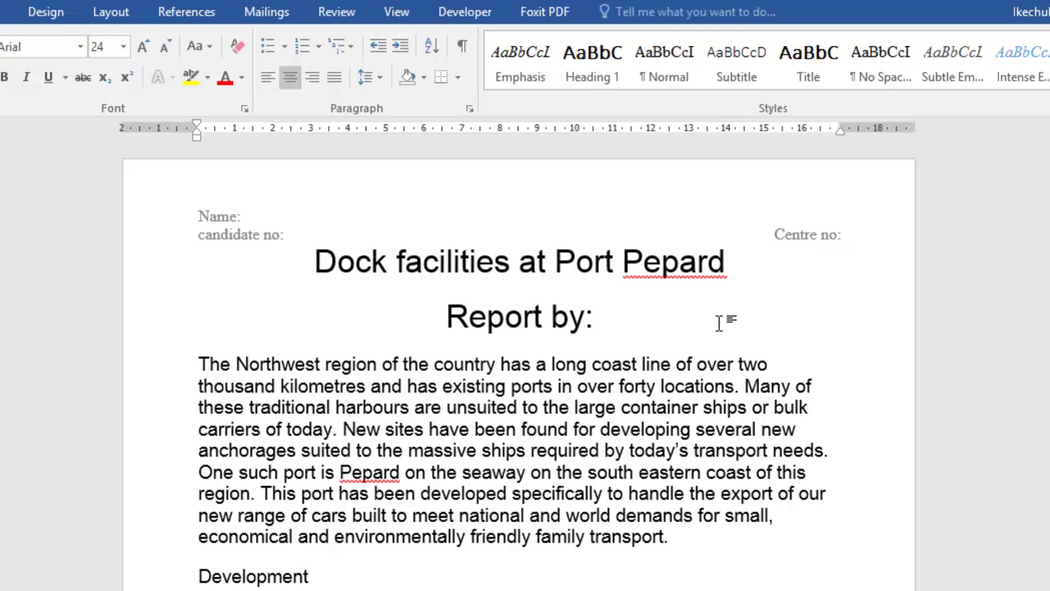
{"action": "type", "text": "Ikech9u"}
{"action": "key", "text": "BackSpace"}
{"action": "key", "text": "BackSpace"}
{"action": "key", "text": "BackSpace"}
{"action": "type", "text": "hu"}
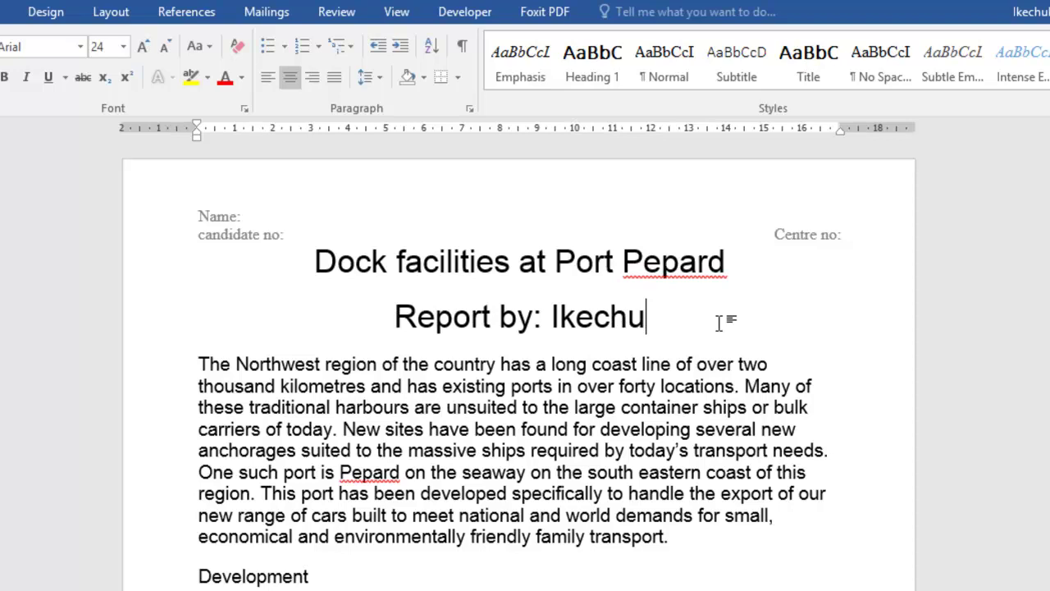
{"action": "type", "text": "kwu Anole"}
{"action": "type", "text": "f"}
{"action": "key", "text": "BackSpace"}
{"action": "type", "text": "lefo"}
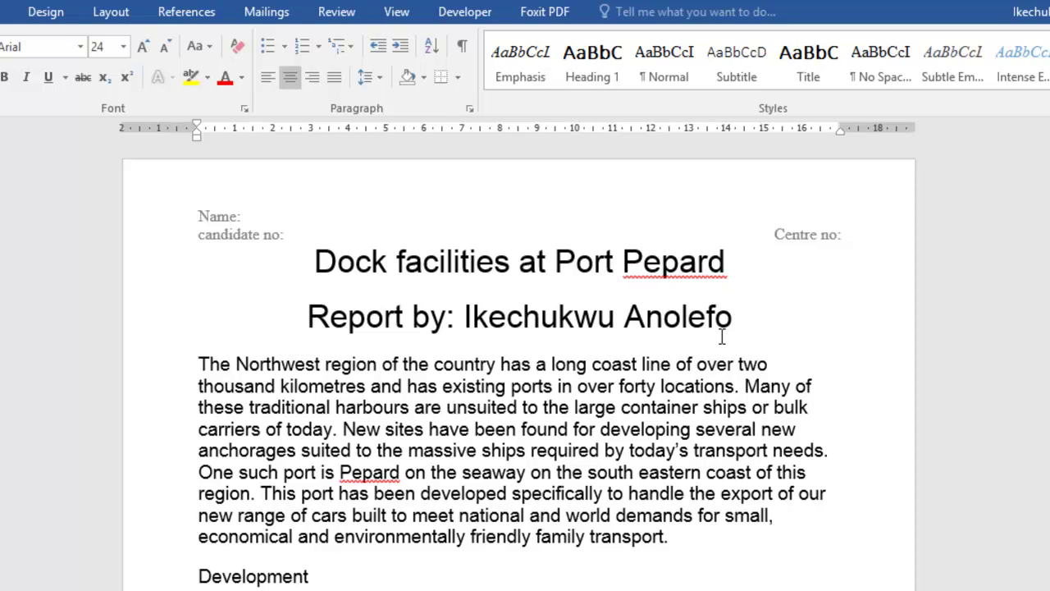
Apply the Calibri (Body) font to both the title and the author line.
{"action": "left_click_drag", "start_coordinate": [743, 323], "coordinate": [310, 264]}
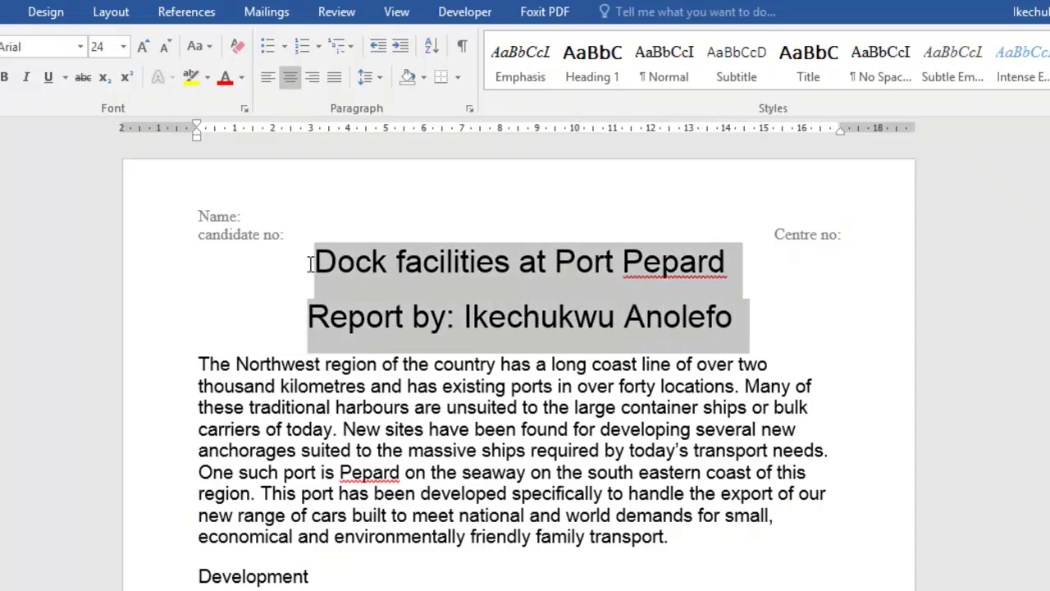
{"action": "left_click", "coordinate": [80, 46]}
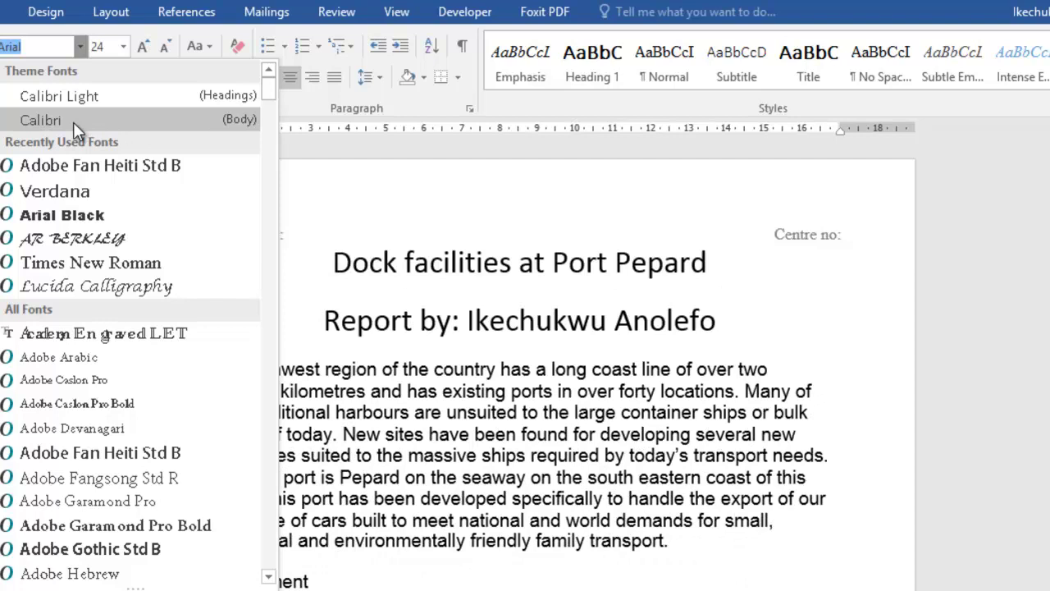
{"action": "left_click", "coordinate": [73, 122]}
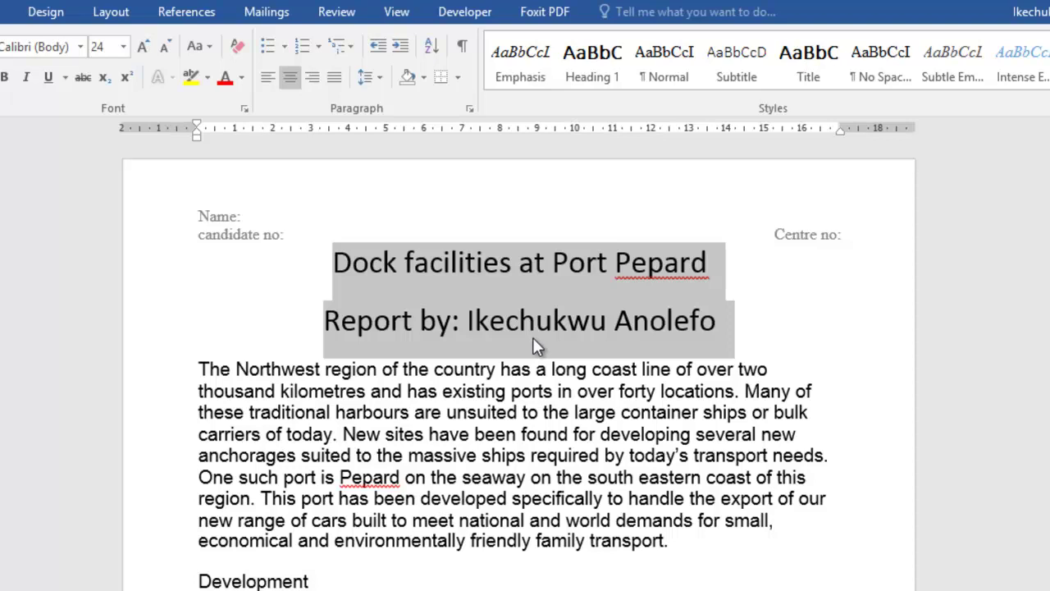
Set only the 'Report by:' author line to 18 pt font size.
{"action": "left_click", "coordinate": [666, 325]}
{"action": "left_click_drag", "start_coordinate": [737, 329], "coordinate": [336, 332]}
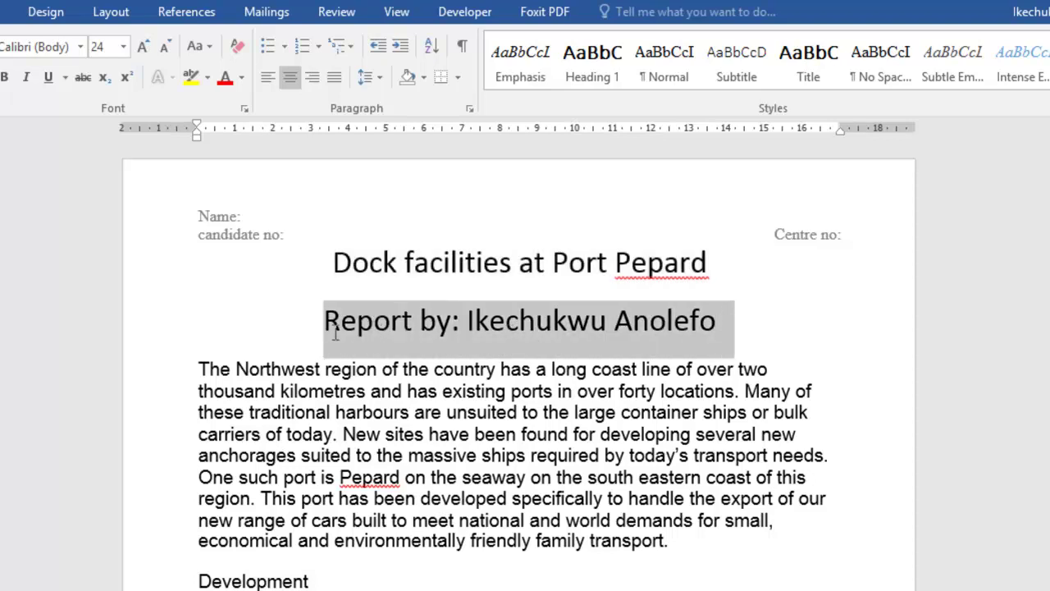
{"action": "left_click", "coordinate": [122, 46]}
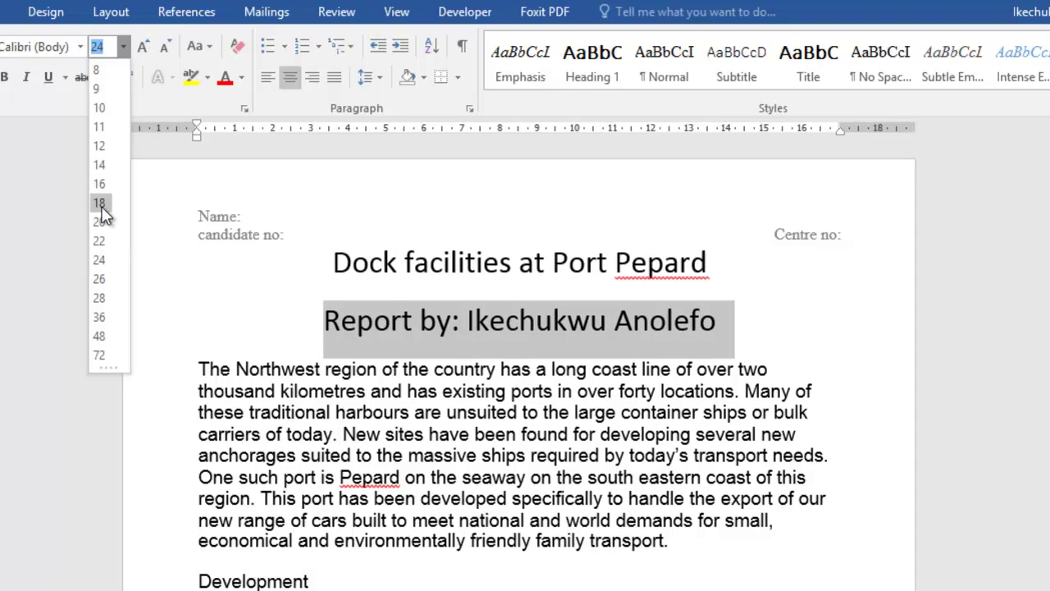
{"action": "left_click", "coordinate": [102, 208]}
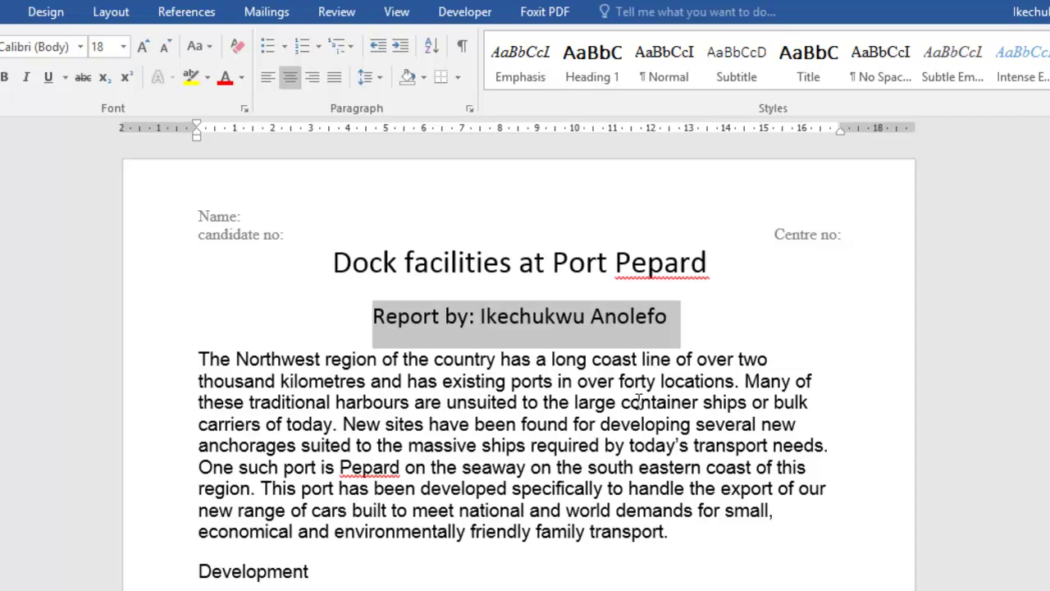
{"action": "left_click", "coordinate": [658, 319]}
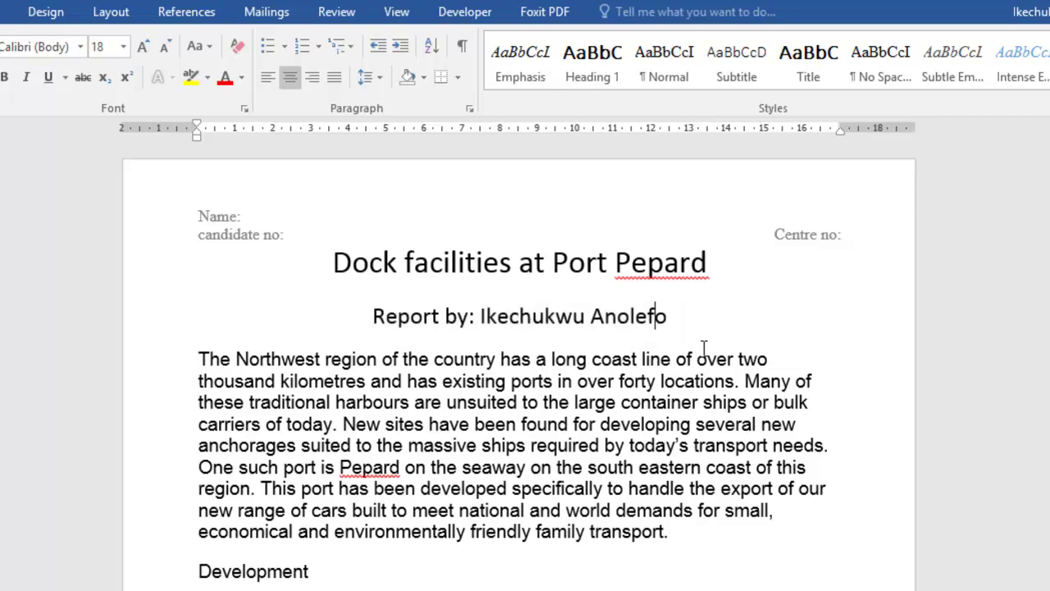